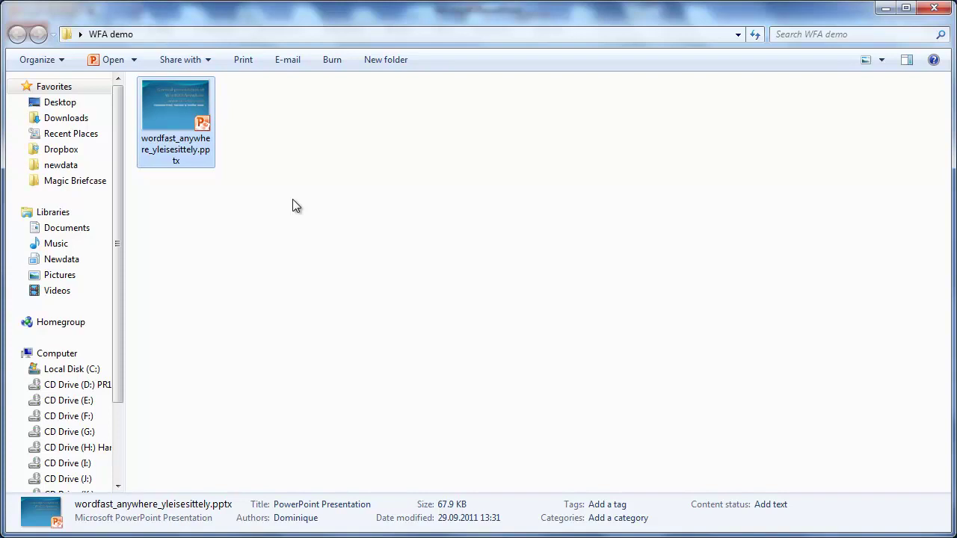
Open wordfast_anywhere_yleisesittely.pptx from the WFA demo folder in PowerPoint.
{"action": "double_click", "coordinate": [188, 134]}
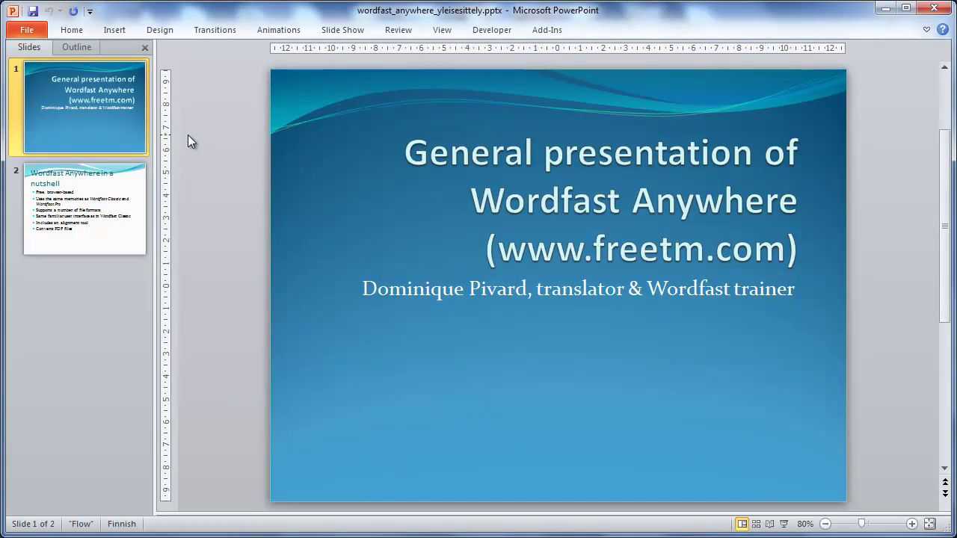
Go to slide 2, 'Wordfast Anywhere in a nutshell', to review its English bullets.
{"action": "key", "text": "Page_Down"}
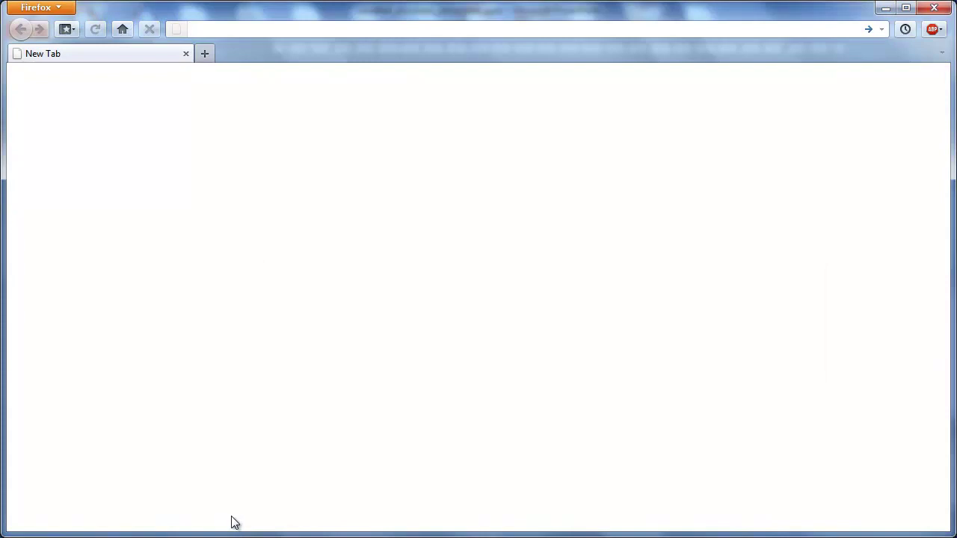
{"action": "type", "text": "www.freetm.com"}
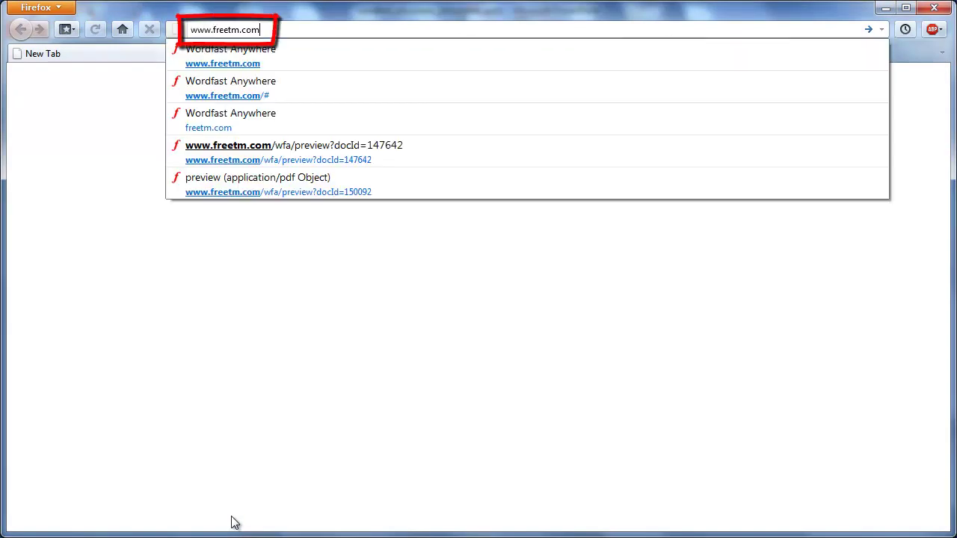
{"action": "key", "text": "Return"}
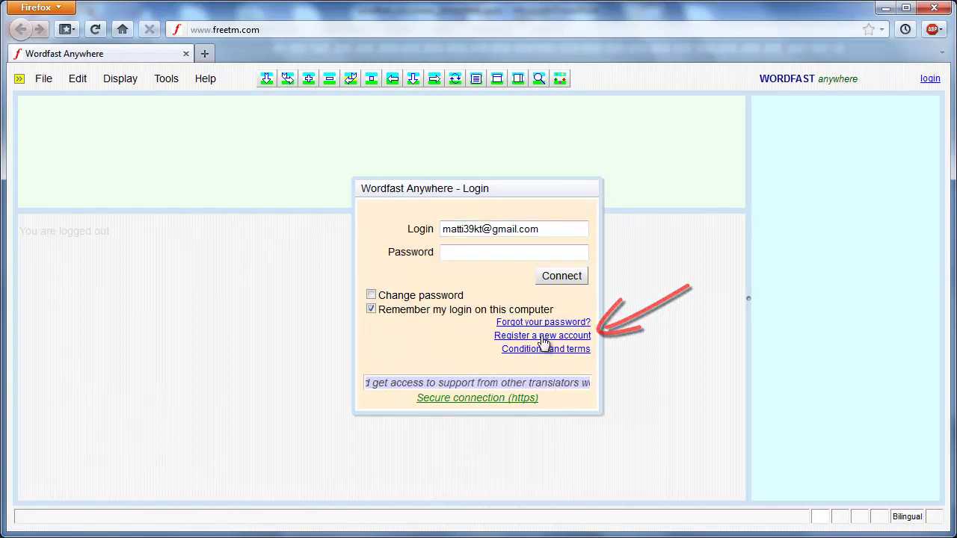
View and cancel the registration form, then log in with the account password.
{"action": "left_click", "coordinate": [544, 337]}
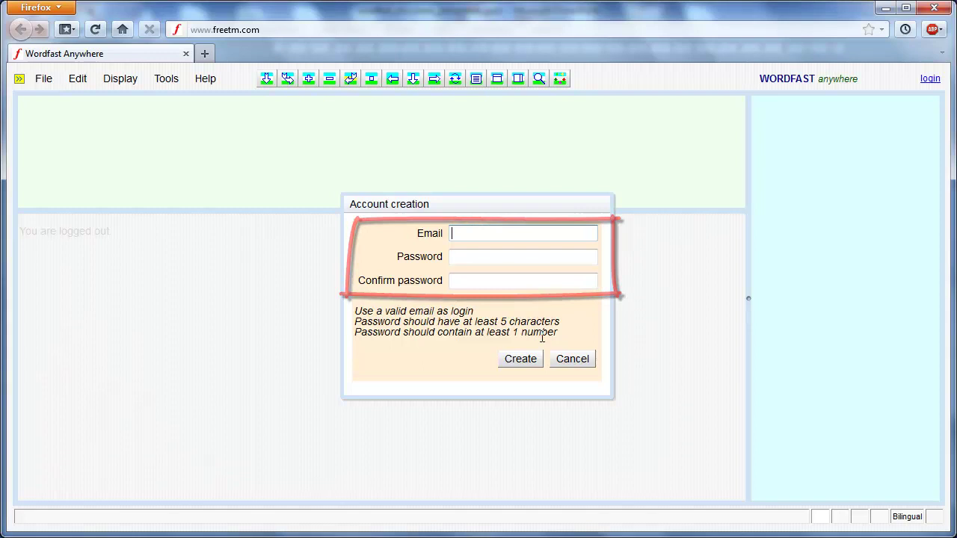
{"action": "left_click", "coordinate": [573, 359]}
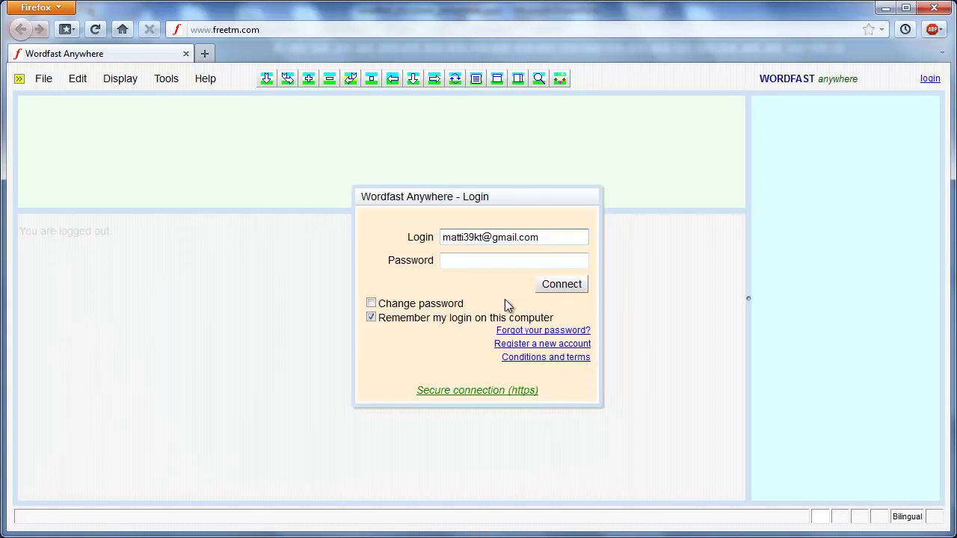
{"action": "left_click", "coordinate": [468, 261]}
{"action": "type", "text": "*********"}
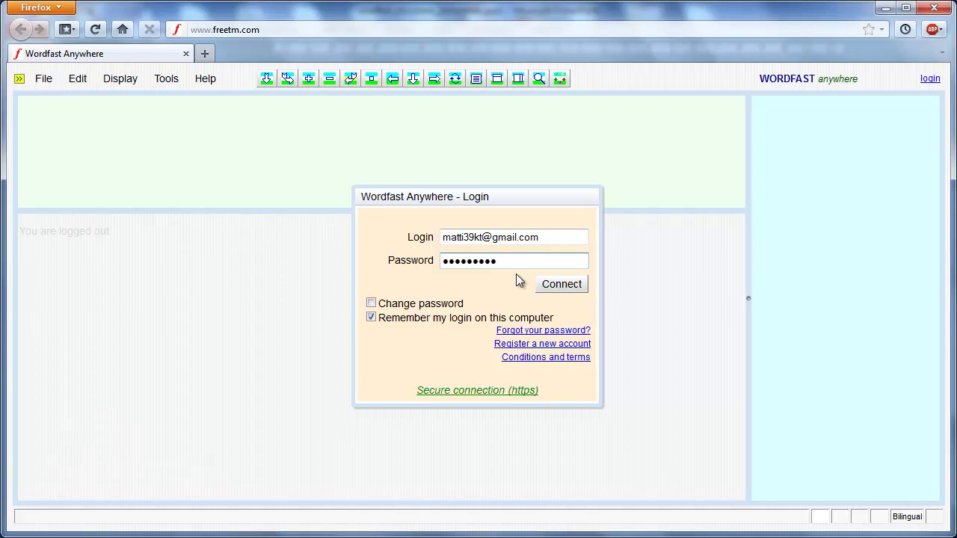
{"action": "left_click", "coordinate": [566, 291]}
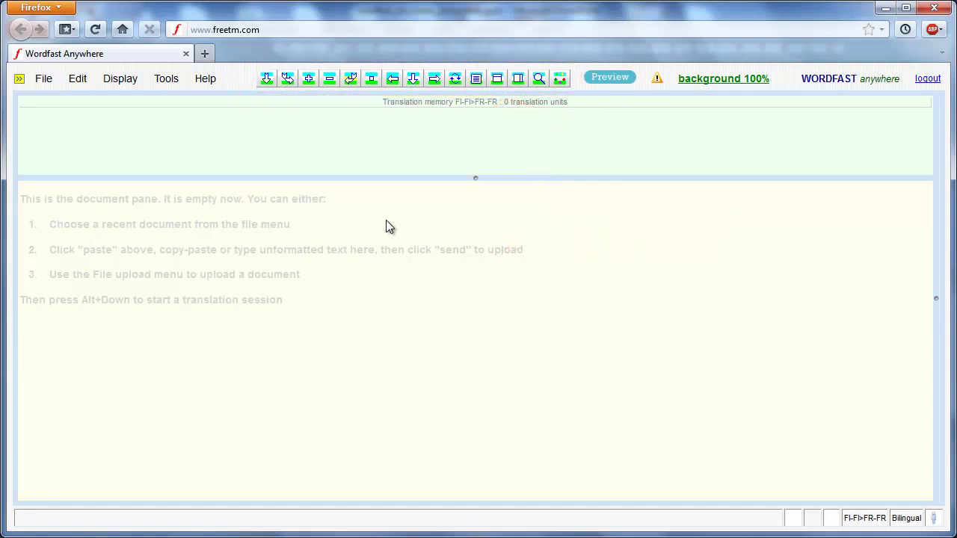
Upload wordfast_anywhere_yleisesittely.pptx through File > Upload Document File.
{"action": "left_click", "coordinate": [45, 80]}
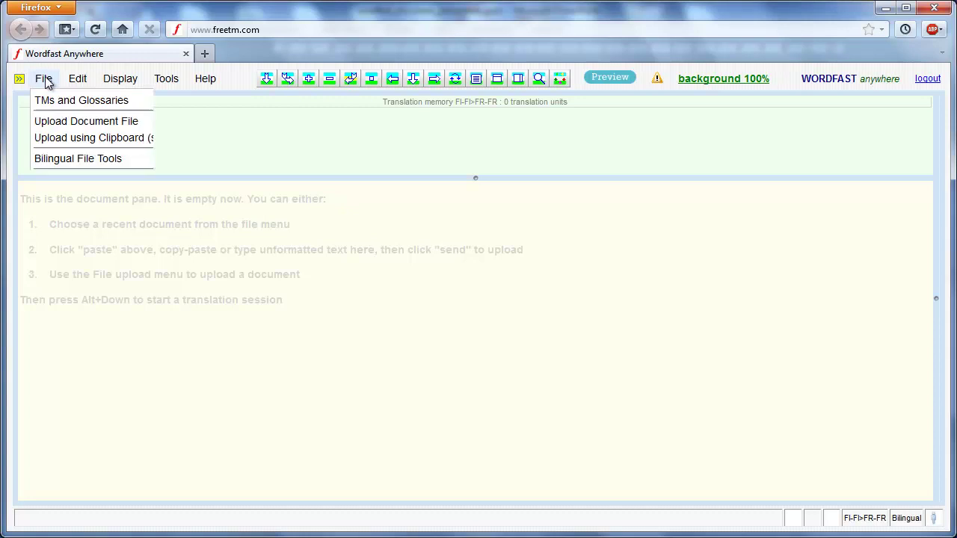
{"action": "mouse_move", "coordinate": [91, 153]}
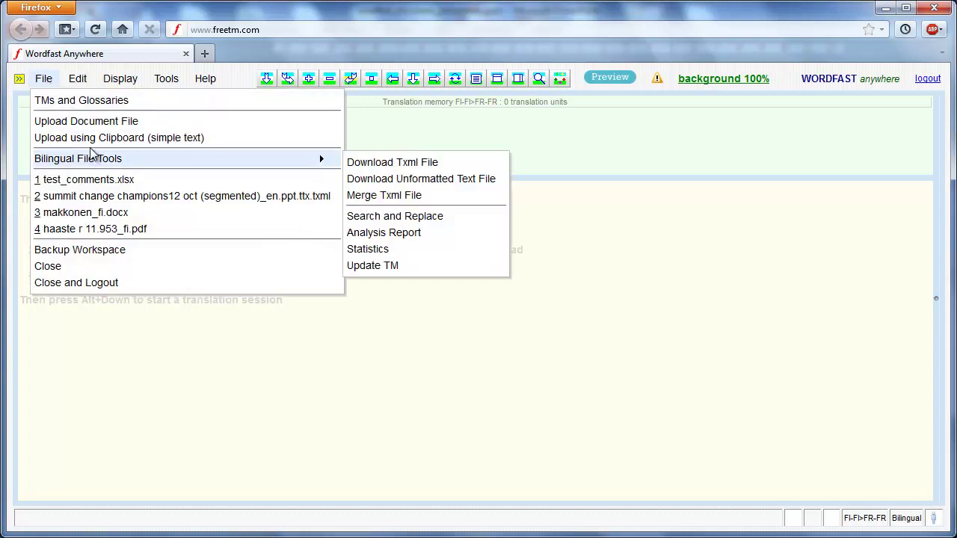
{"action": "left_click", "coordinate": [89, 124]}
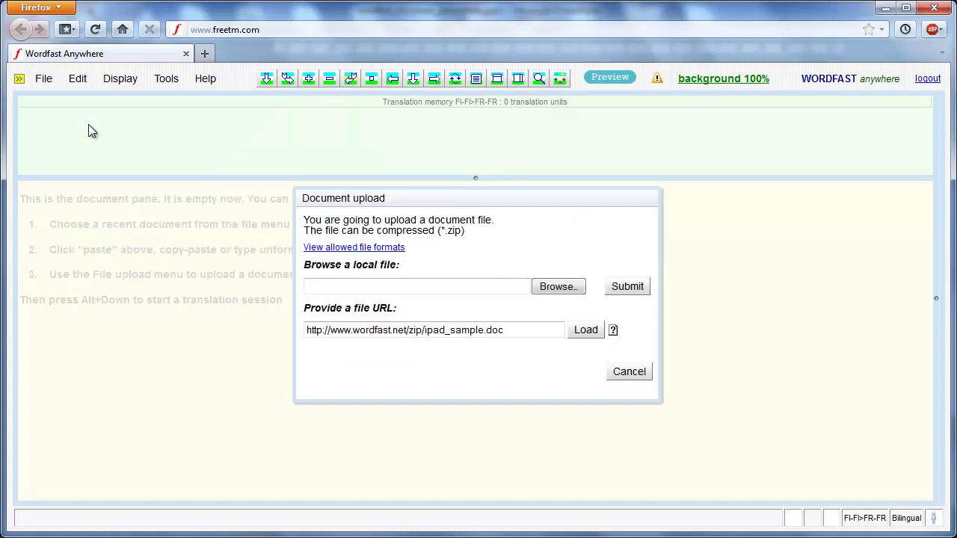
{"action": "left_click", "coordinate": [557, 288]}
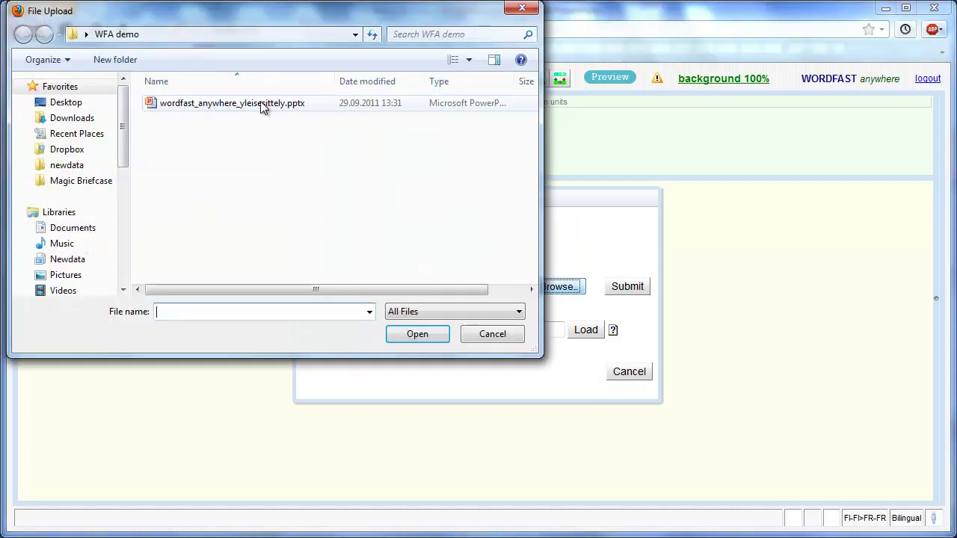
{"action": "left_click", "coordinate": [258, 102]}
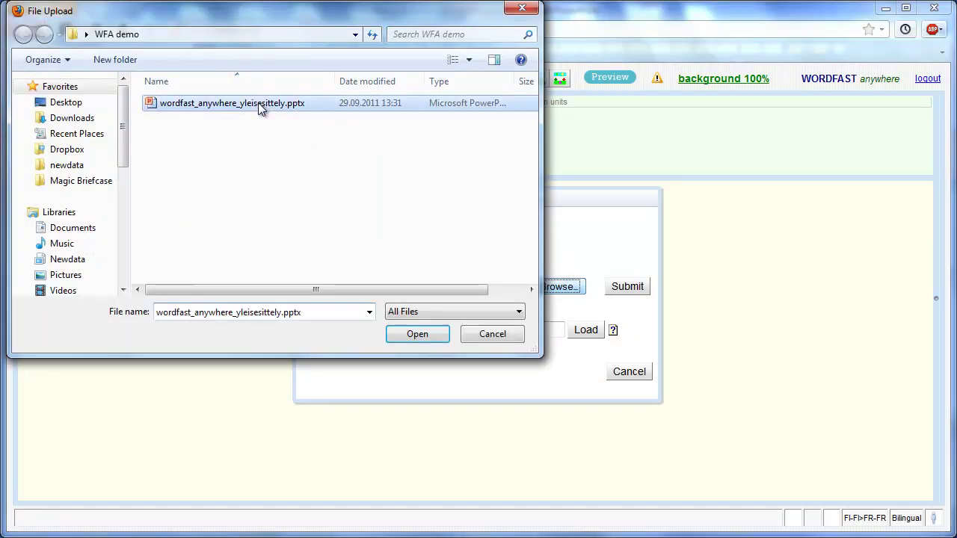
{"action": "left_click", "coordinate": [427, 338]}
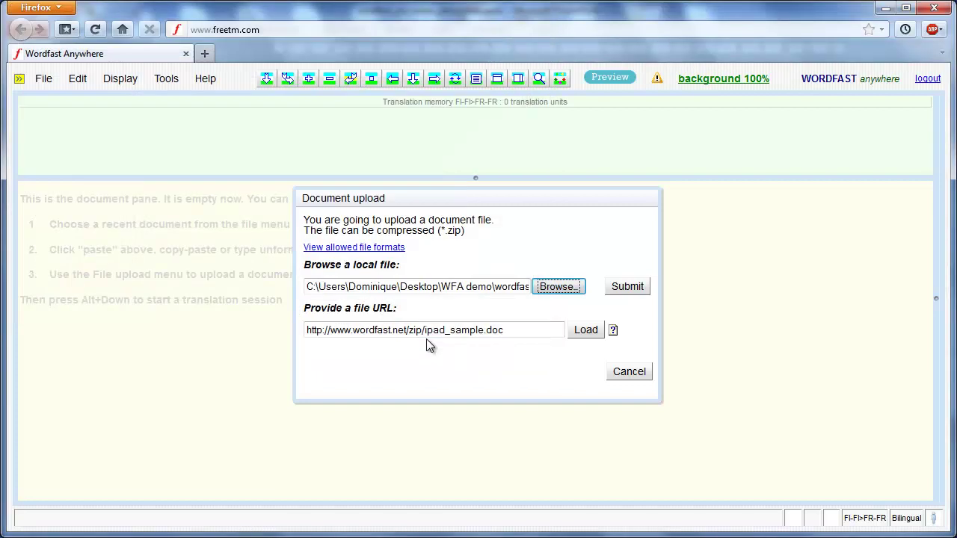
{"action": "left_click", "coordinate": [632, 292]}
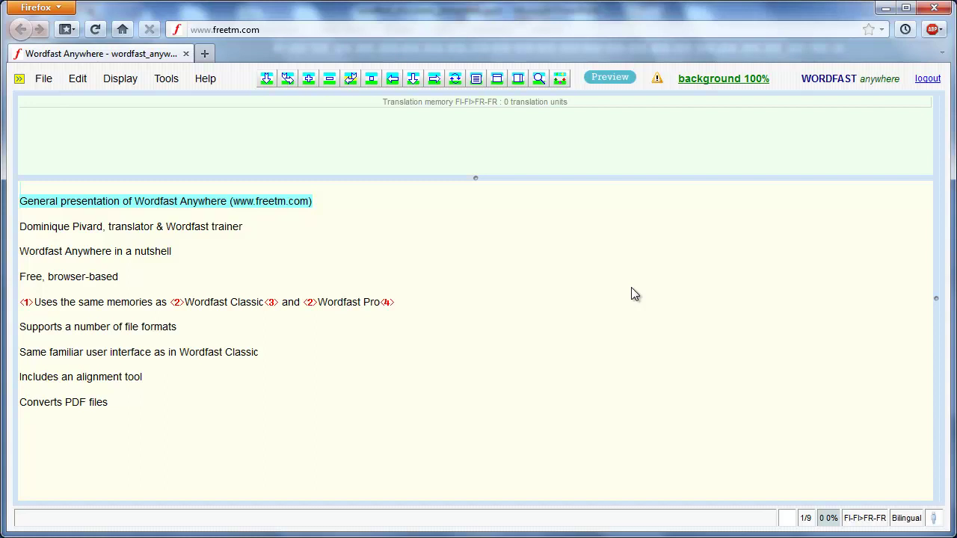
Start a new translation memory with source EN-GB and target FR-FR.
{"action": "left_click", "coordinate": [560, 80]}
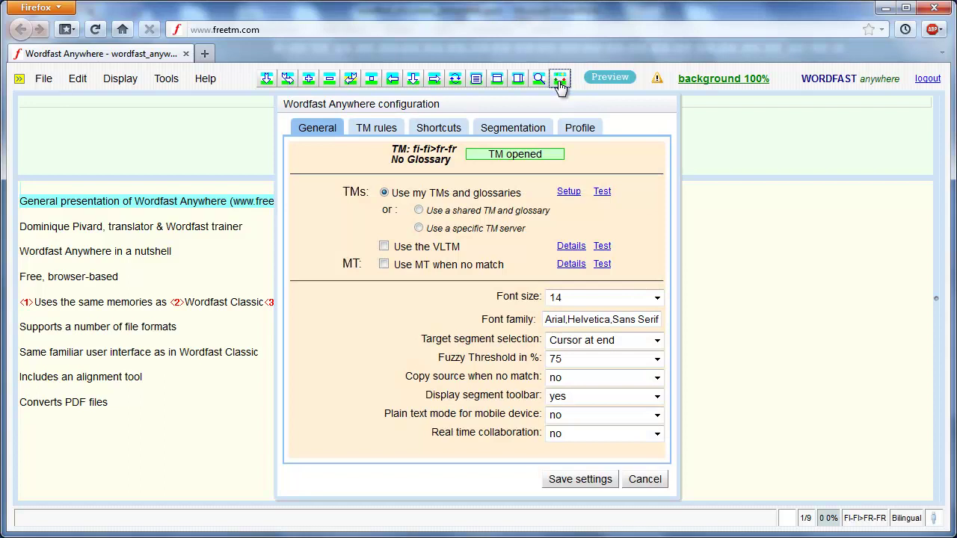
{"action": "left_click", "coordinate": [568, 192]}
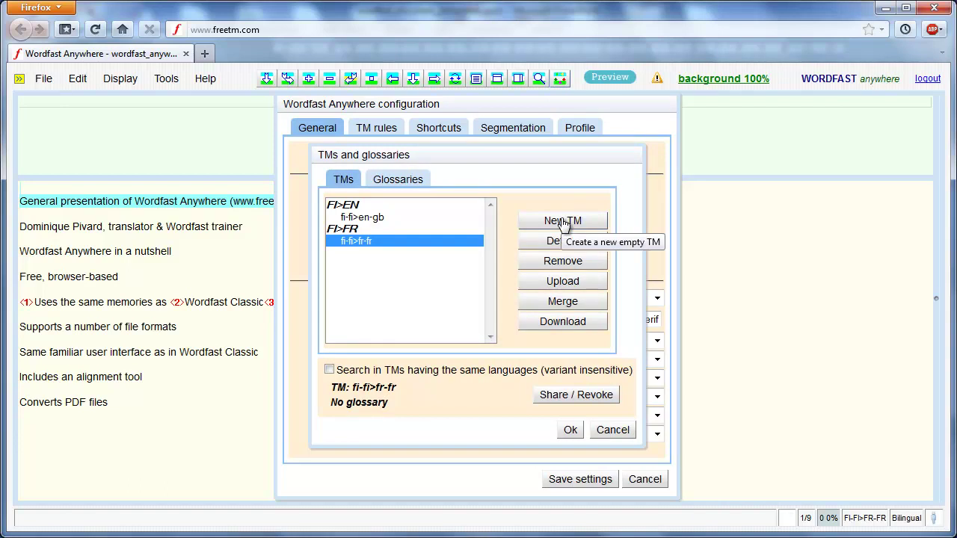
{"action": "left_click", "coordinate": [562, 222]}
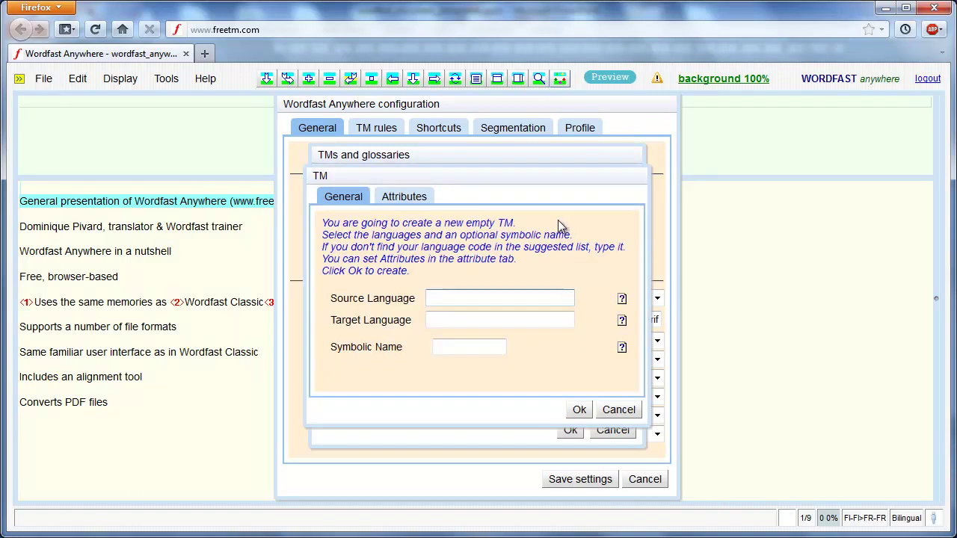
{"action": "type", "text": "en"}
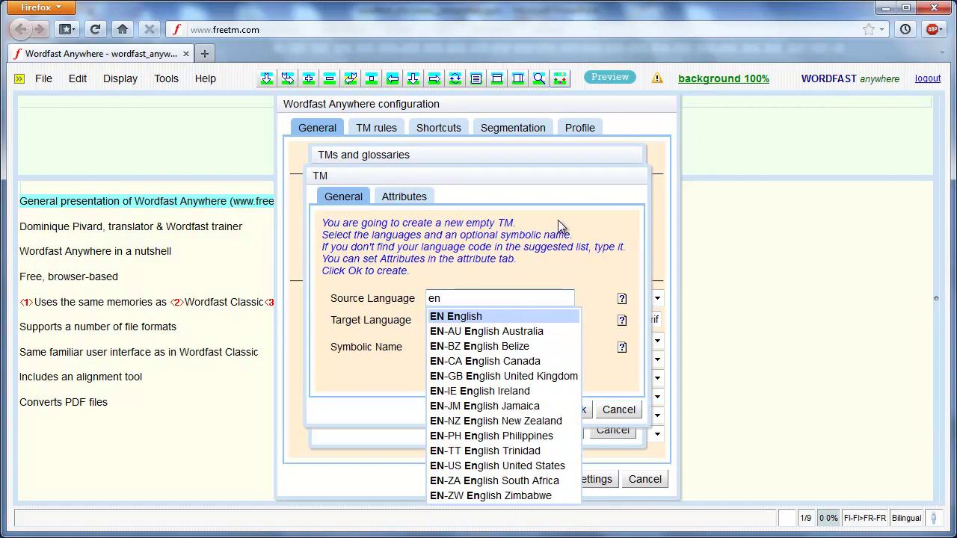
{"action": "type", "text": "-g"}
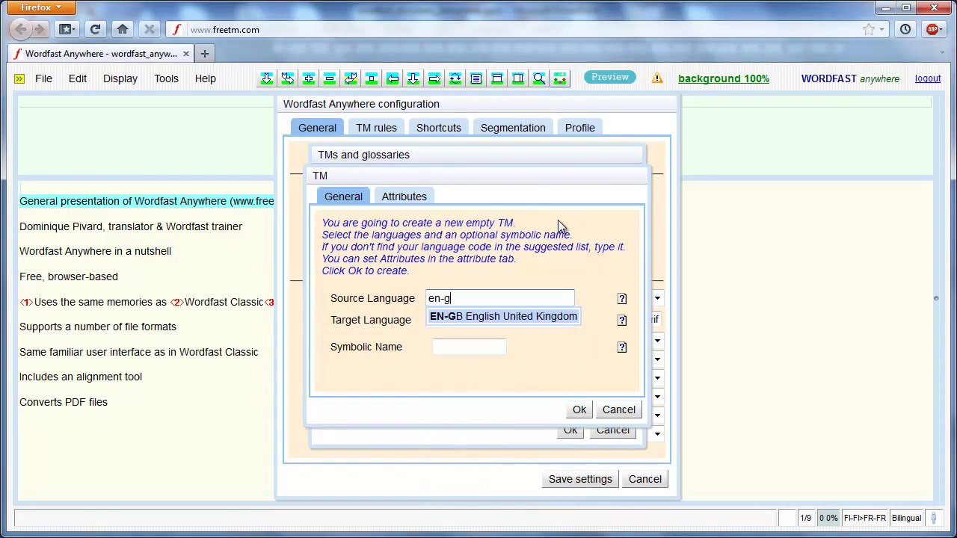
{"action": "left_click", "coordinate": [507, 317]}
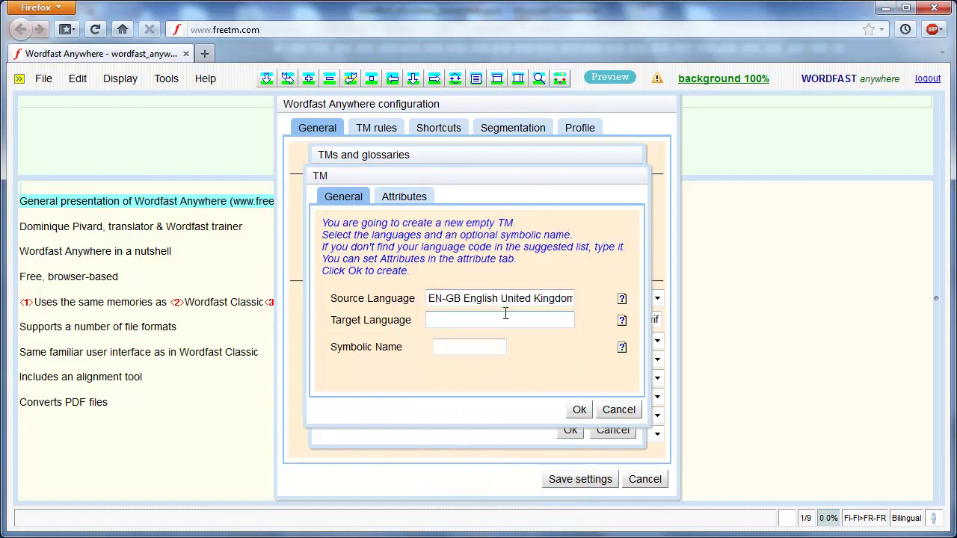
{"action": "left_click", "coordinate": [432, 319]}
{"action": "type", "text": "fr"}
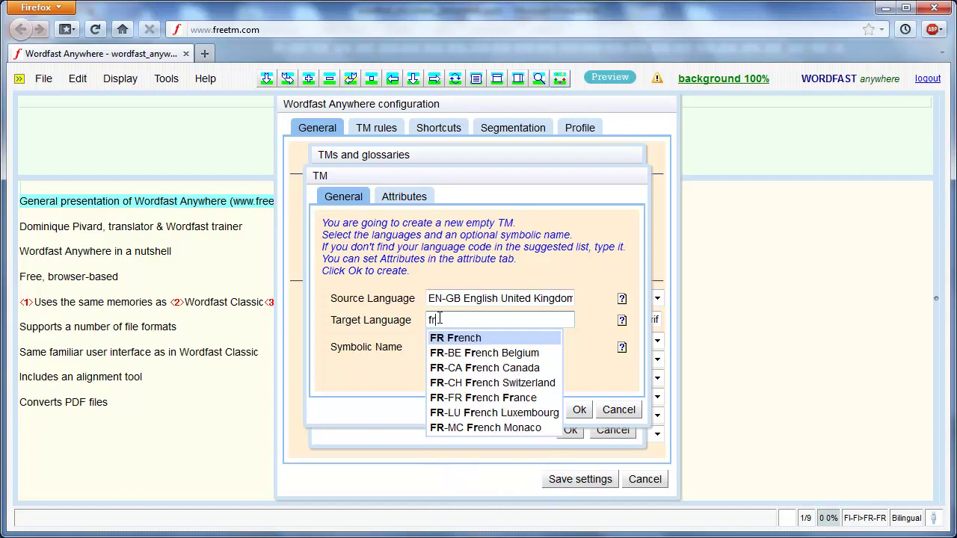
{"action": "type", "text": "-"}
{"action": "type", "text": "fr"}
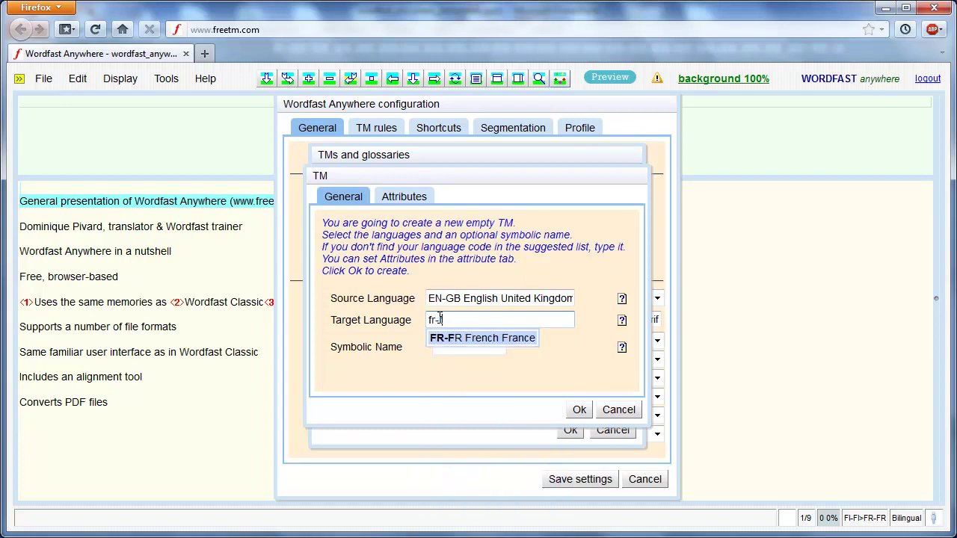
{"action": "left_click", "coordinate": [453, 338]}
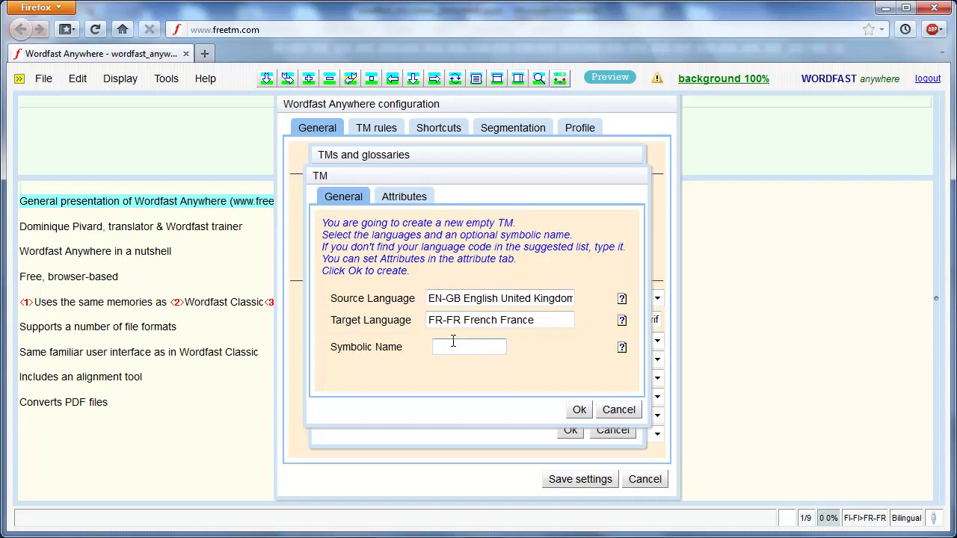
Create the EN-GB>FR-FR TM, keep it active, and save settings to reload.
{"action": "left_click", "coordinate": [578, 409]}
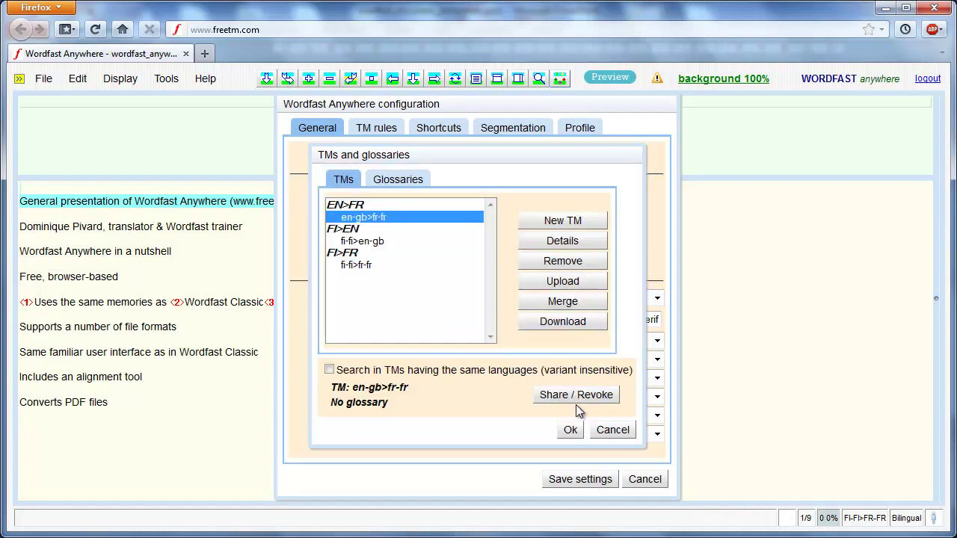
{"action": "left_click", "coordinate": [571, 431]}
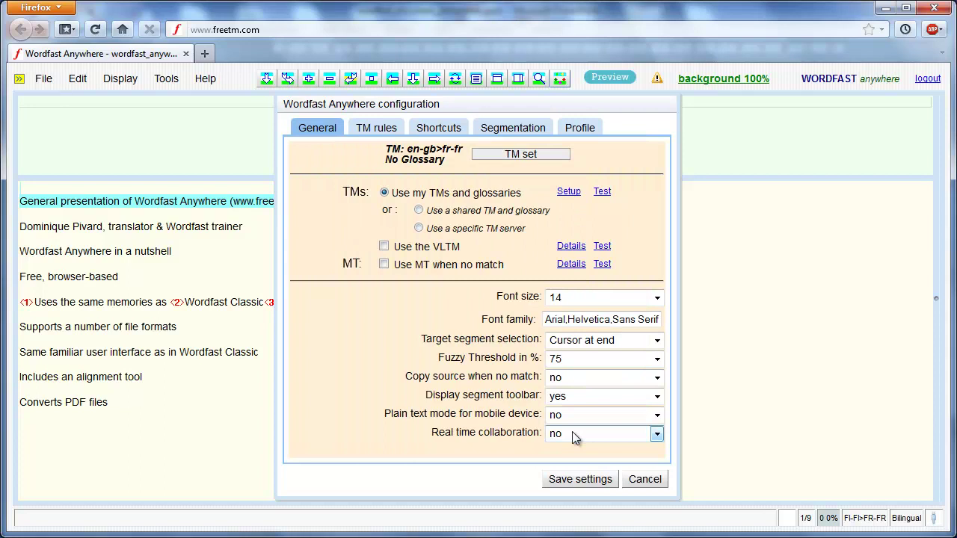
{"action": "left_click", "coordinate": [578, 479]}
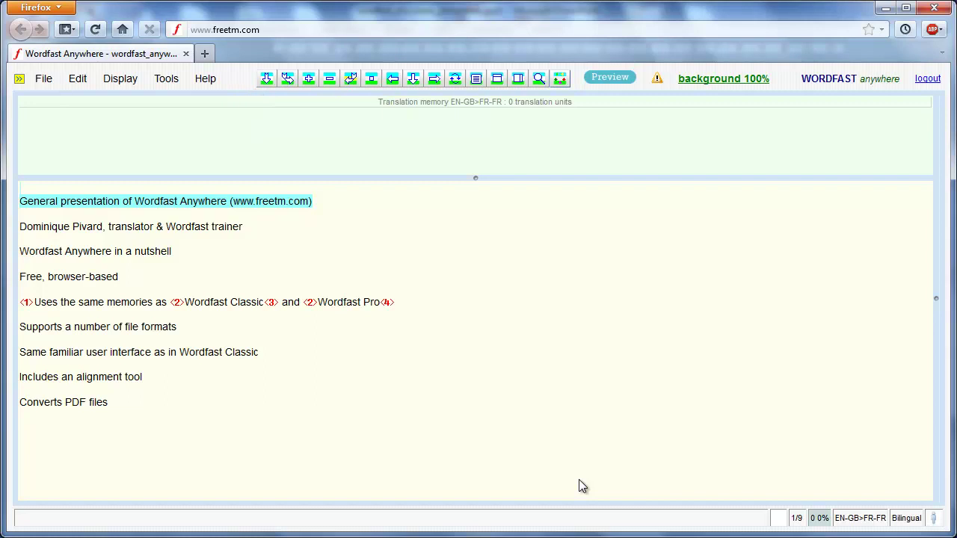
{"action": "key", "text": "alt+Down"}
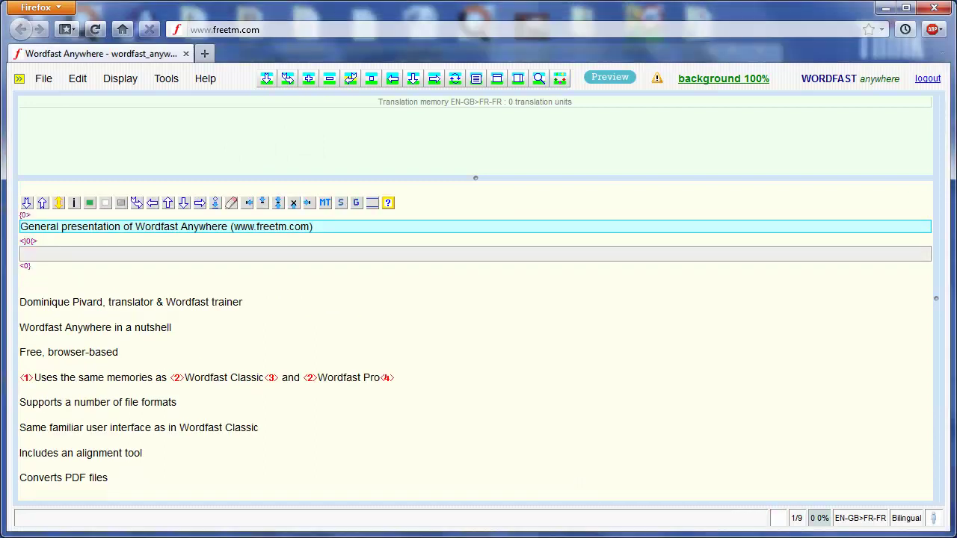
{"action": "type", "text": "Présentation générale de Wordfast Anywhere (www.freetm.com)"}
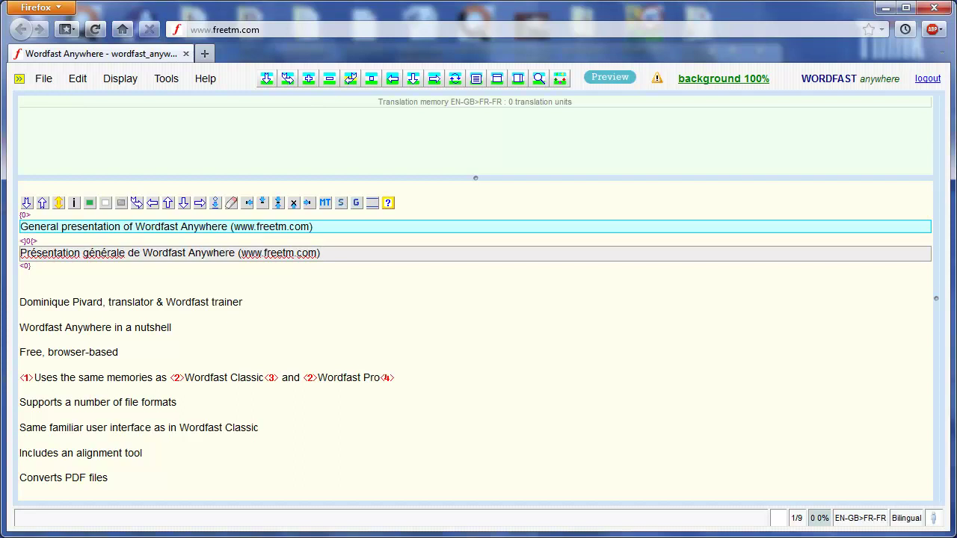
{"action": "key", "text": "alt+Down"}
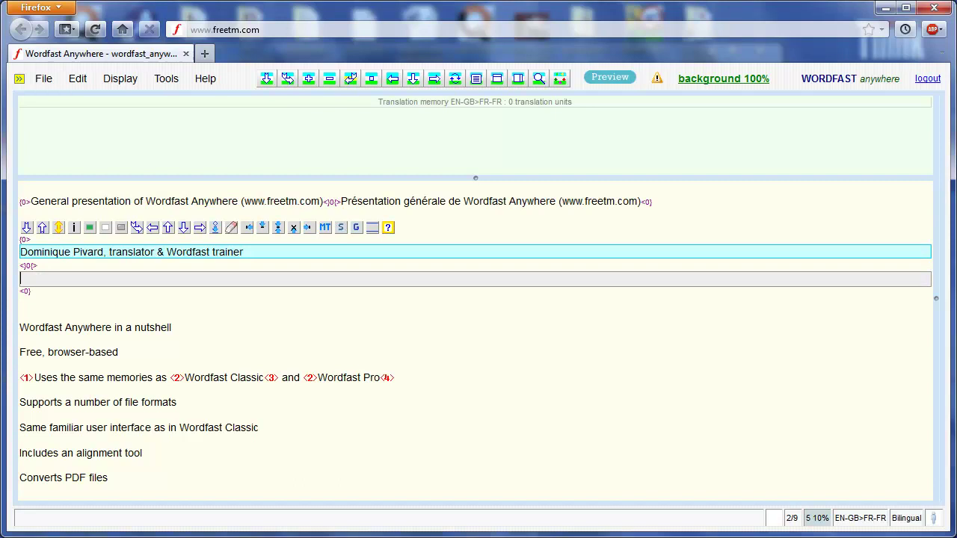
{"action": "type", "text": "Dominique Pivard, traducteur & formateur Wordfast"}
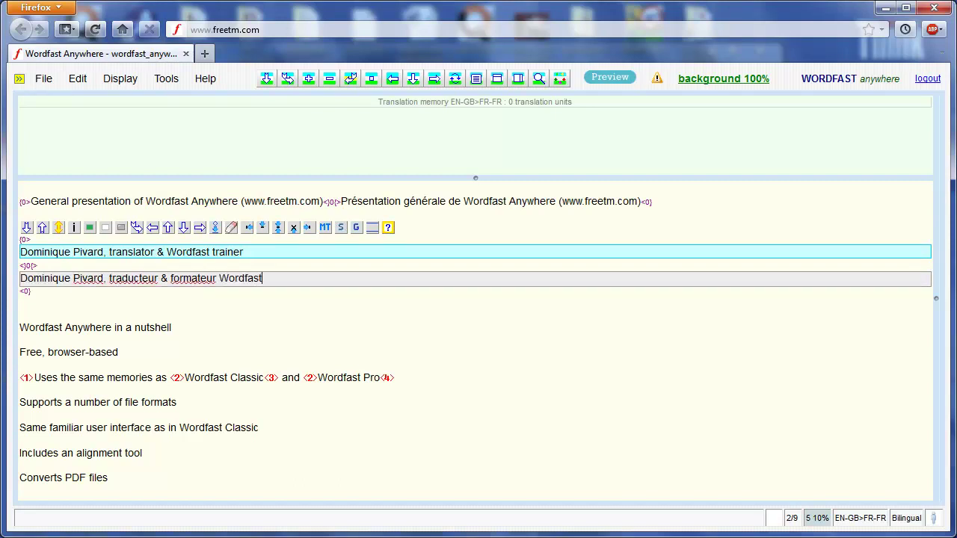
{"action": "key", "text": "alt+Down"}
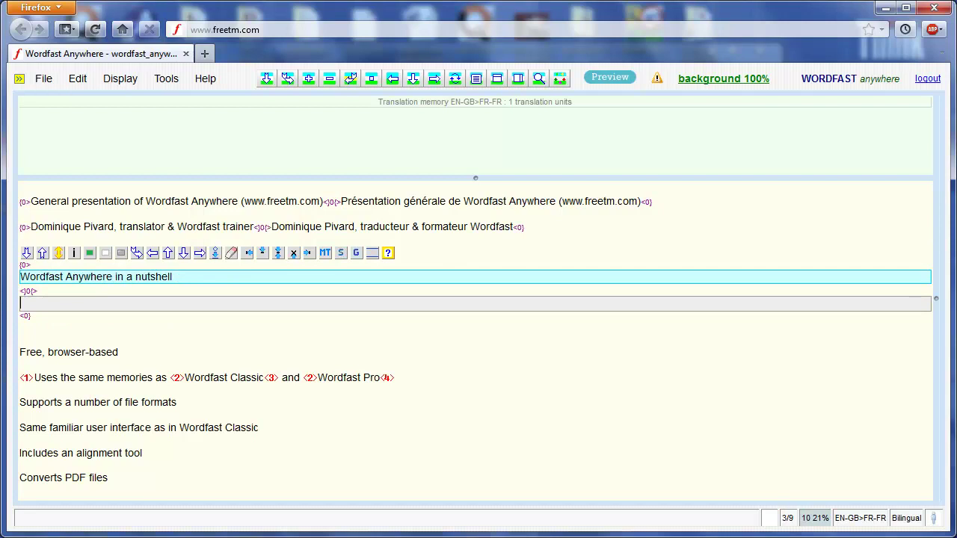
Translate the heading as 'Wordfast Anywhere en bref' and the next line as 'Gratuit, fonctionne dans navigateur'.
{"action": "type", "text": "Wordfast Anywhere en bref"}
{"action": "key", "text": "alt+Down"}
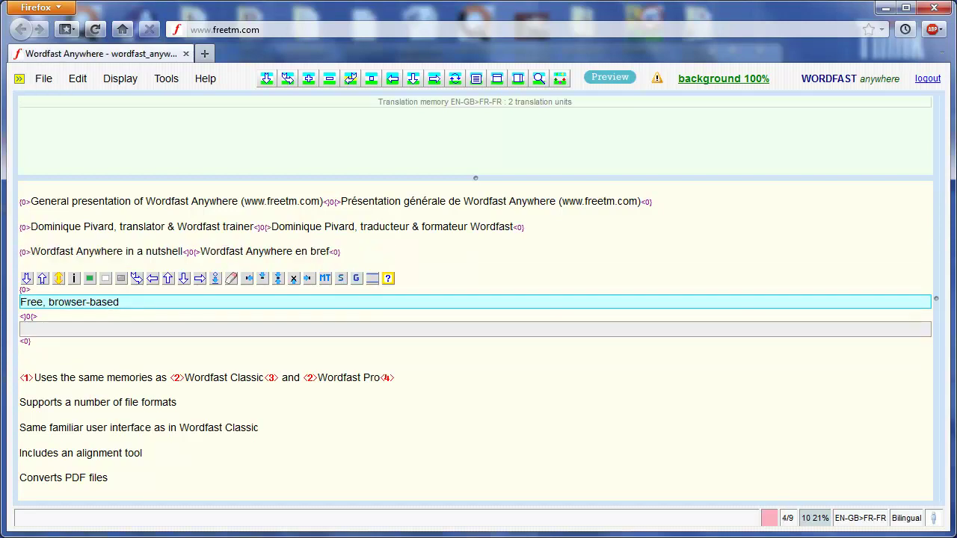
{"action": "type", "text": "Gratuit, fonctionne dans navigateur"}
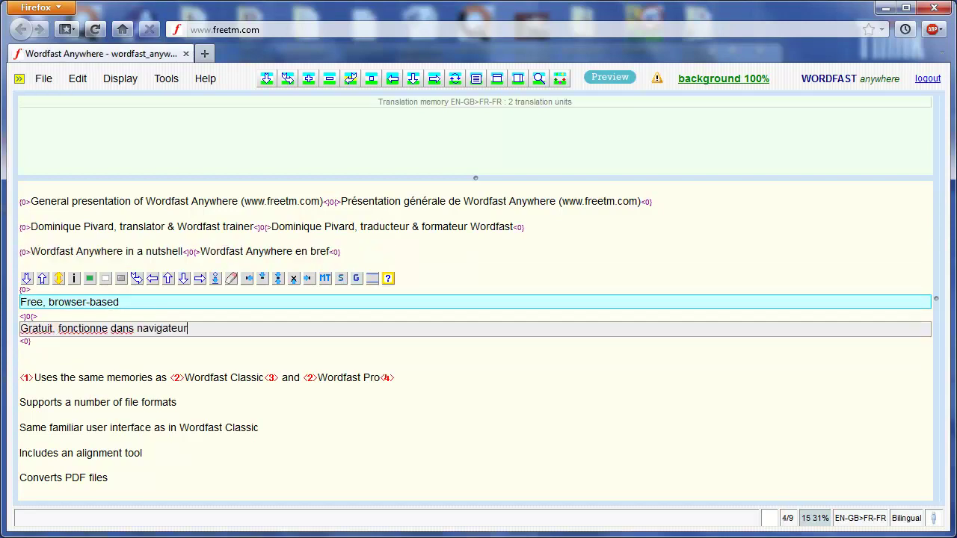
{"action": "key", "text": "alt+Down"}
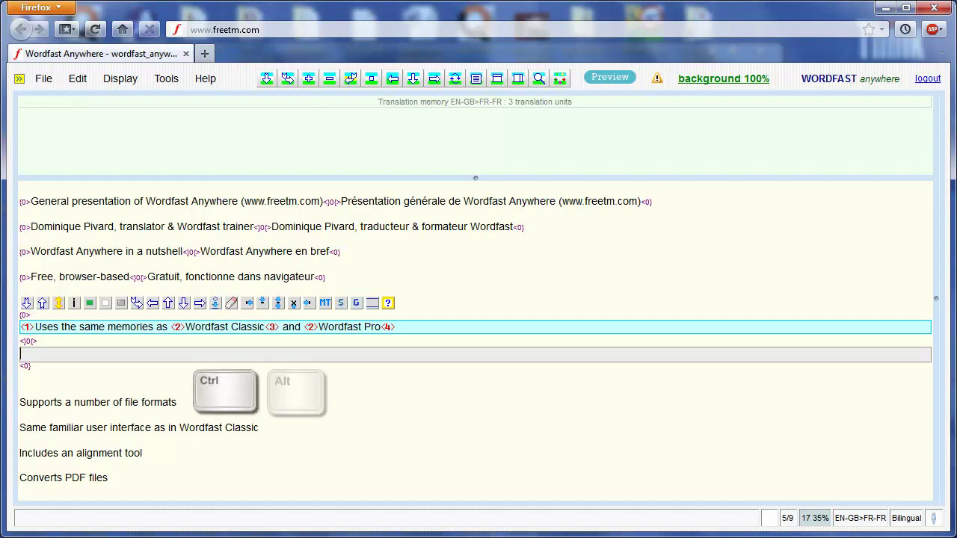
Build 'Utilise les mêmes mémoires que Wordfast Classic' with tags <1>, <2>, <3> copied from source.
{"action": "key", "text": "ctrl+alt+Right"}
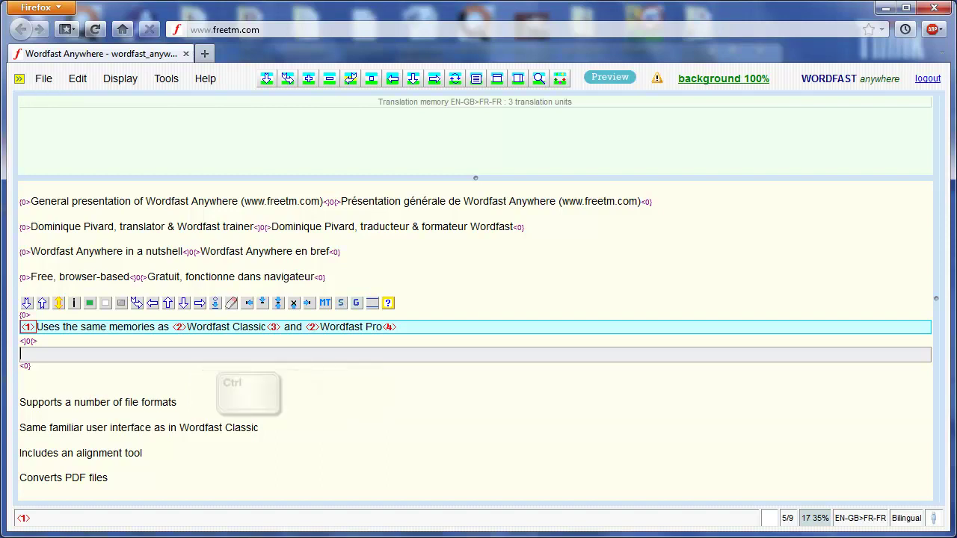
{"action": "key", "text": "ctrl+alt+Down"}
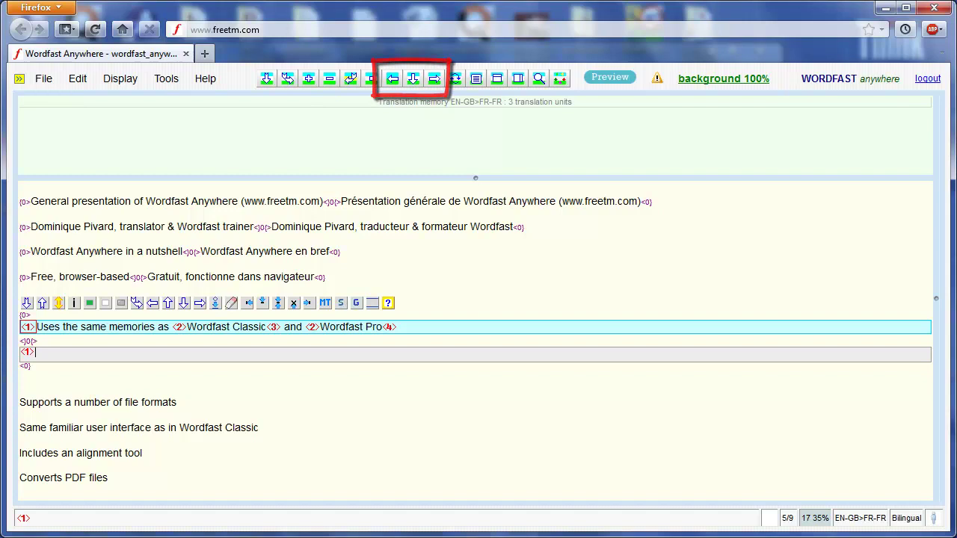
{"action": "type", "text": "Utilise les mêmes mémoires que"}
{"action": "key", "text": "ctrl+alt+Right"}
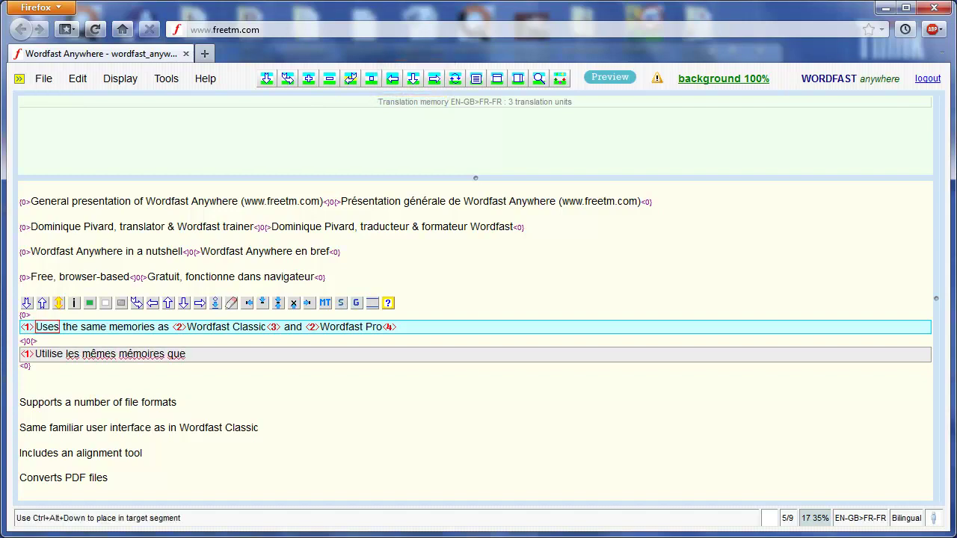
{"action": "key", "text": "ctrl+alt+Down"}
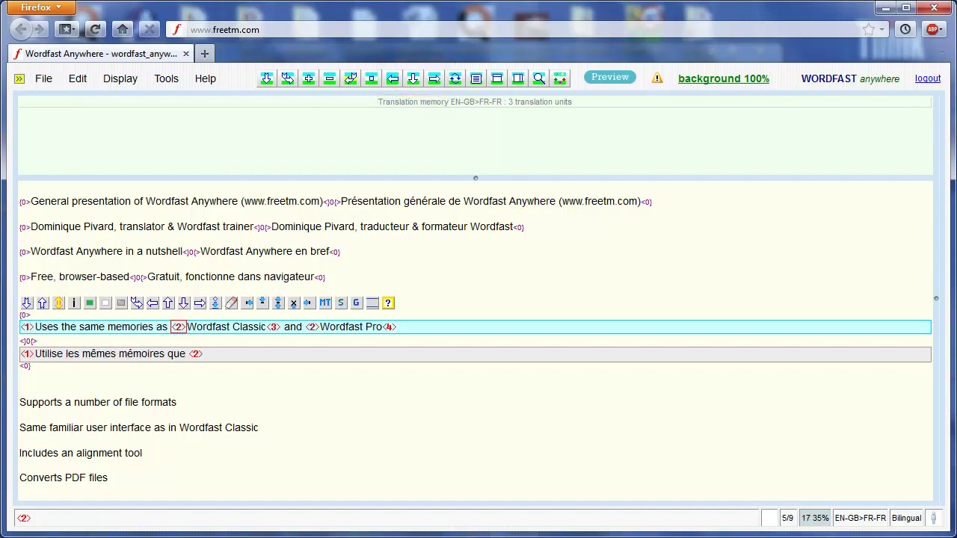
{"action": "key", "text": "ctrl+alt+Right"}
{"action": "key", "text": "ctrl+alt+Down"}
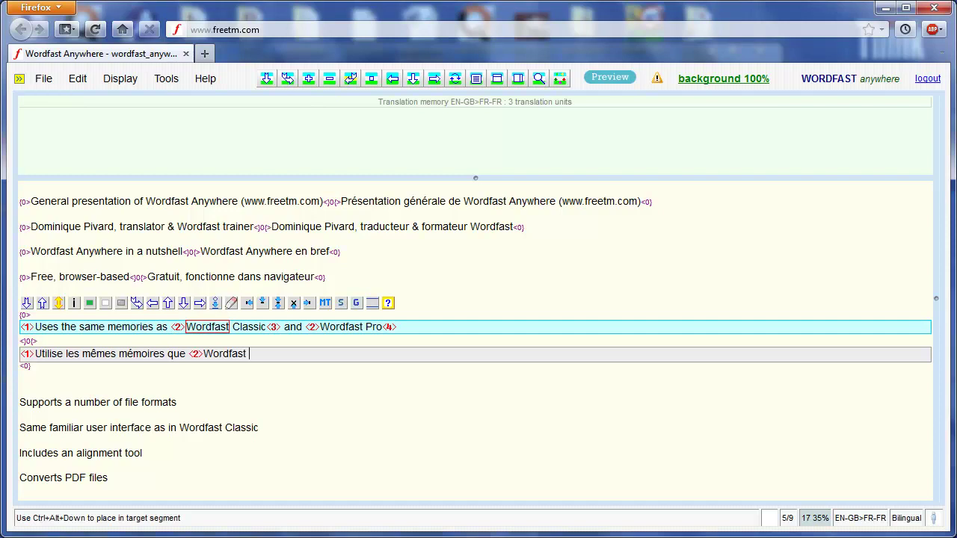
{"action": "key", "text": "ctrl+alt+Right"}
{"action": "key", "text": "ctrl+alt+Down"}
{"action": "key", "text": "ctrl+alt+Right"}
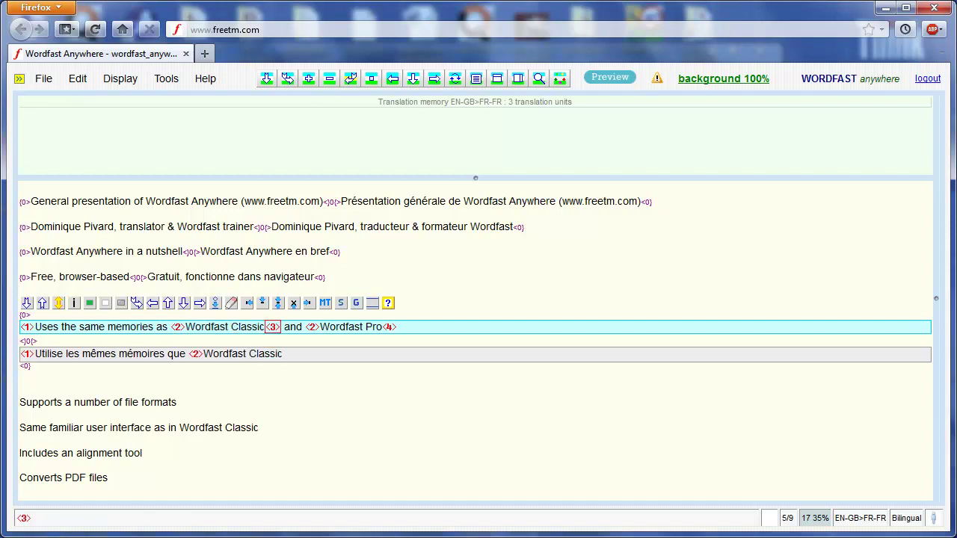
{"action": "key", "text": "ctrl+alt+Down"}
Finish with 'et Wordfast Pro', adding tags <2> and <4>, and commit the segment.
{"action": "type", "text": "et"}
{"action": "key", "text": "ctrl+alt+Right"}
{"action": "key", "text": "ctrl+alt+Down"}
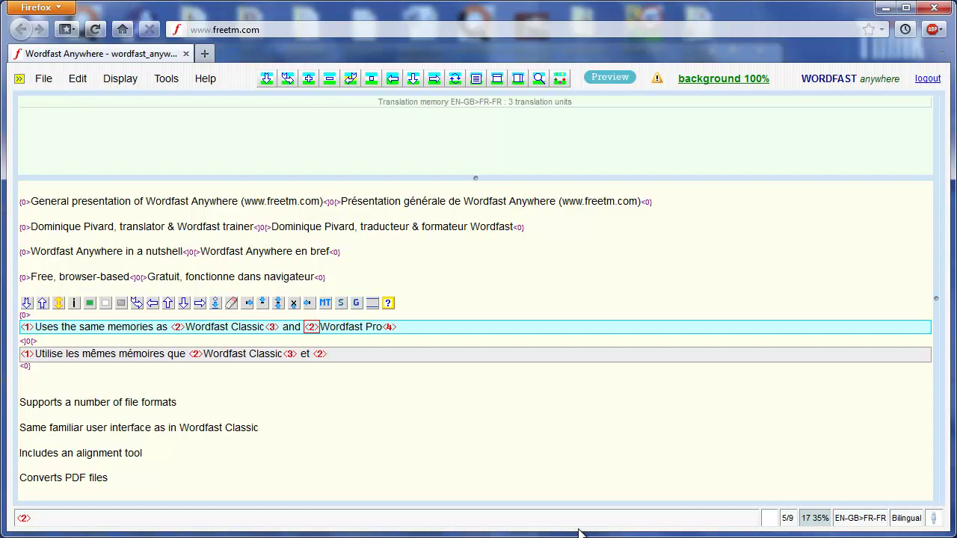
{"action": "key", "text": "ctrl+alt+Right"}
{"action": "key", "text": "ctrl+alt+Down"}
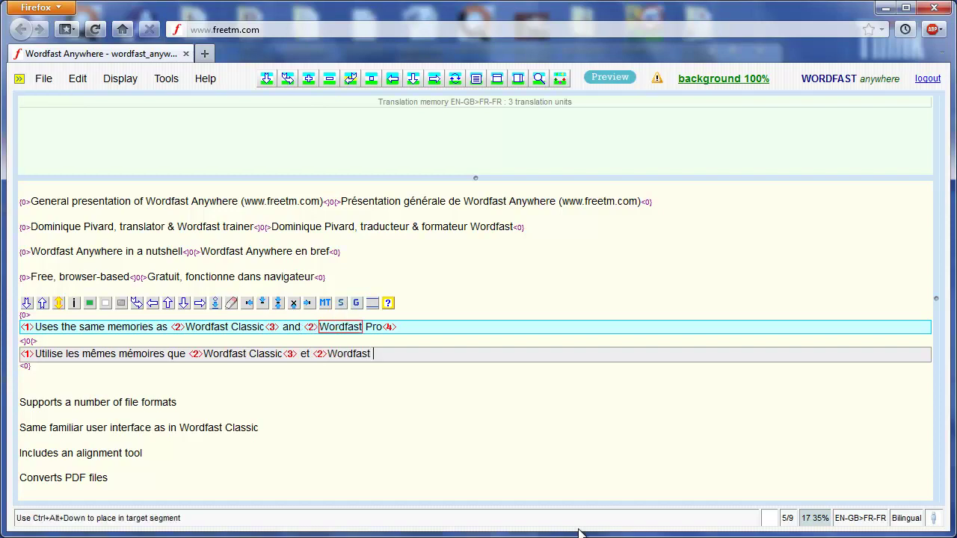
{"action": "key", "text": "ctrl+alt+Right"}
{"action": "key", "text": "ctrl+alt+Down"}
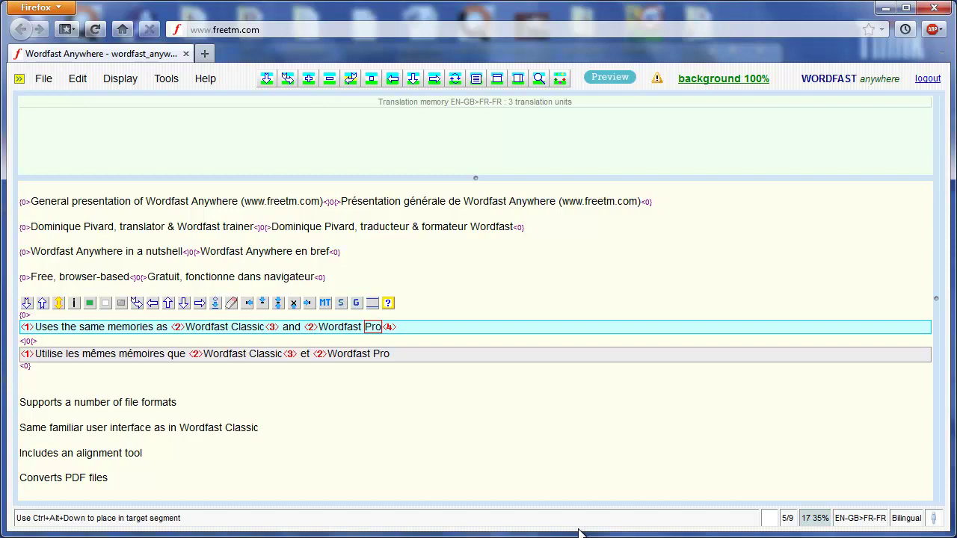
{"action": "key", "text": "ctrl+alt+Right"}
{"action": "key", "text": "ctrl+alt+Down"}
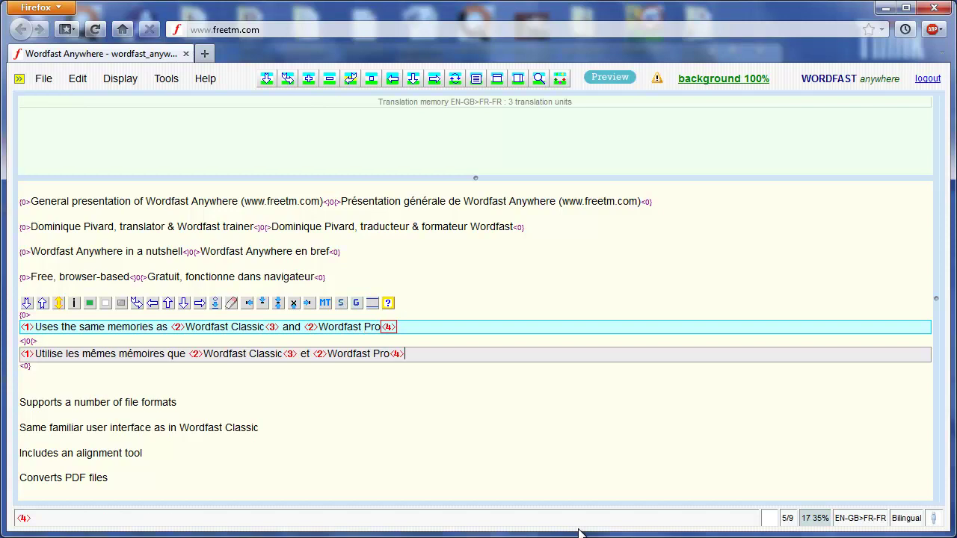
{"action": "key", "text": "alt+Down"}
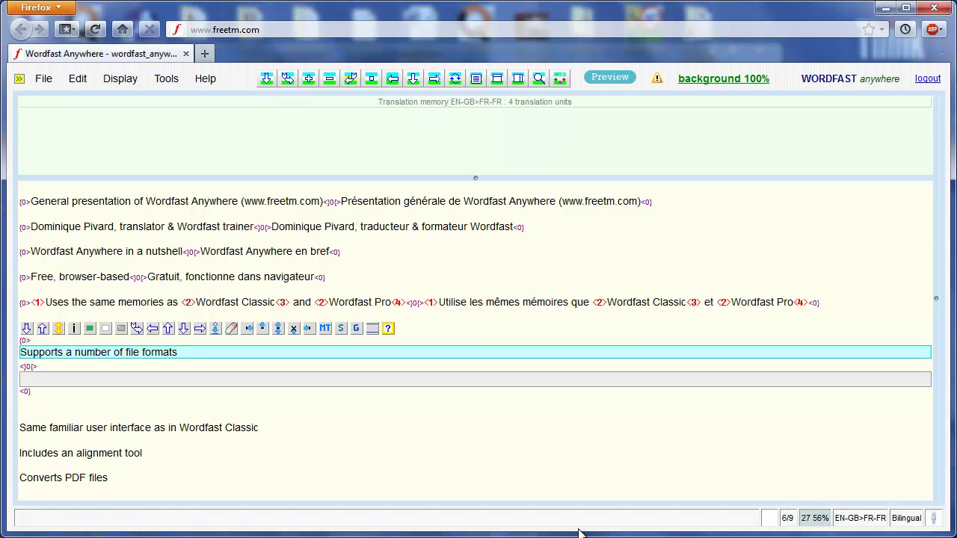
Translate the formats and interface lines as 'Prend en charge de nombreux formats de fichiers' and 'Même interface utilisateur familière que dans Wordfast Classic'.
{"action": "type", "text": "Prend en charge de nombreux formats de fichiers"}
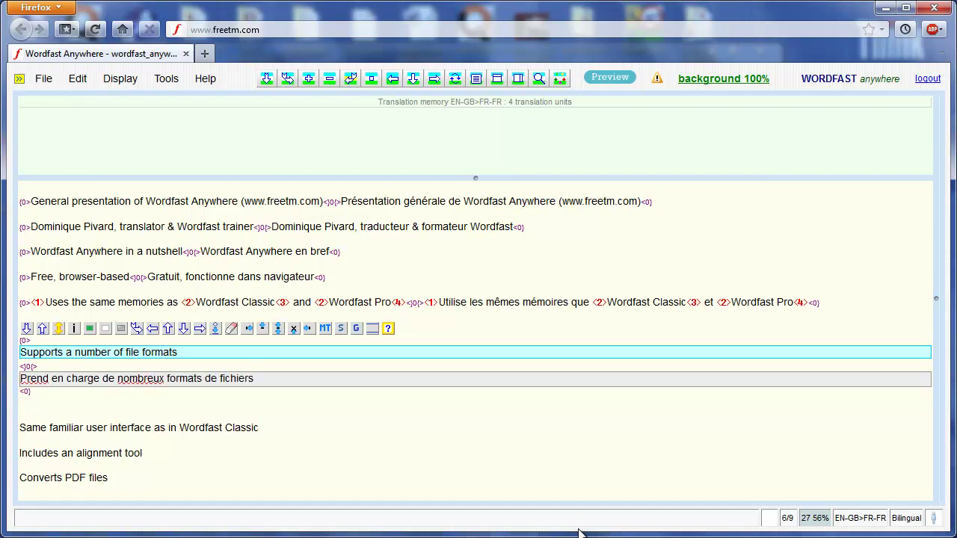
{"action": "key", "text": "alt+Down"}
{"action": "type", "text": "Même interface utilisateur familière que dans Wordfast Classic"}
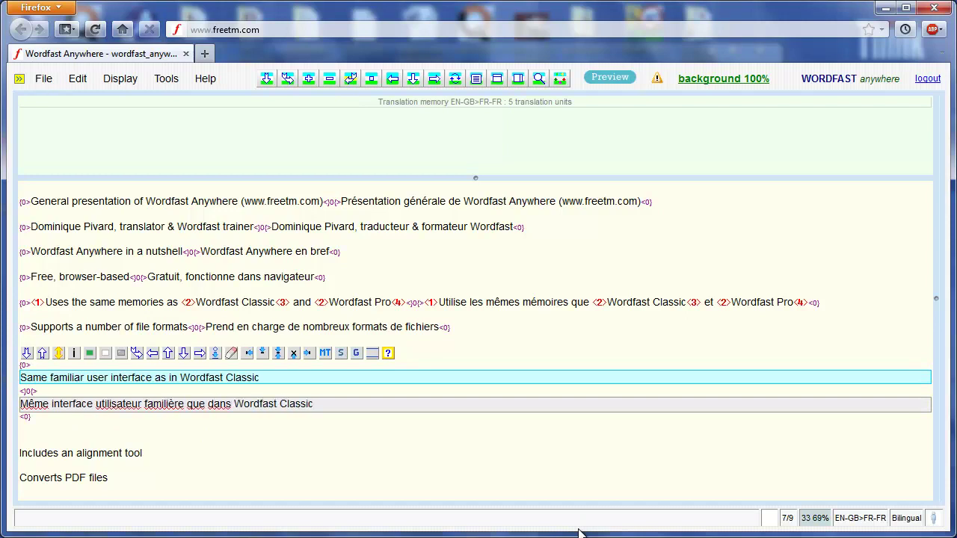
{"action": "key", "text": "alt+Down"}
Translate the last lines as 'Inclut un outil d'alignment' and 'Convertit les fichiers PDF', closing the end message.
{"action": "type", "text": "Inclut un outil d'alignment"}
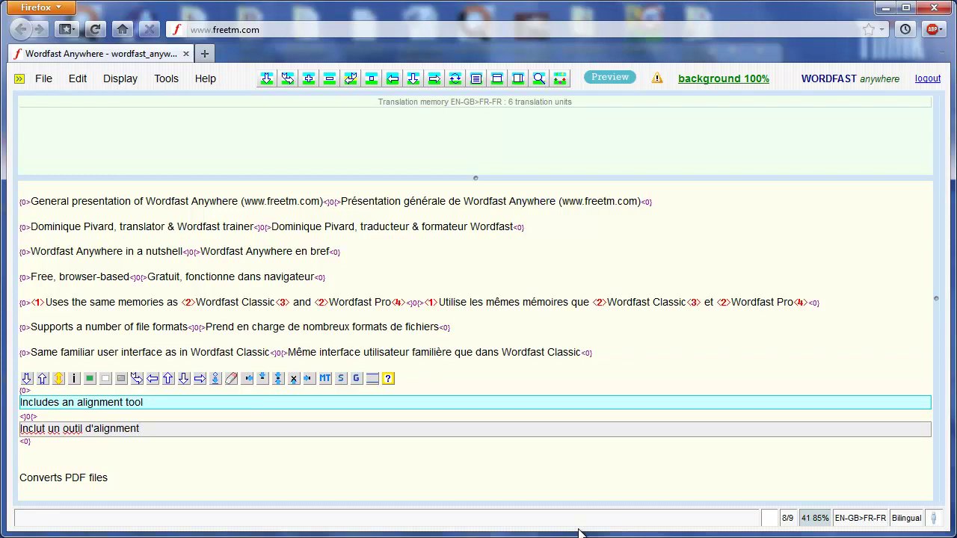
{"action": "key", "text": "alt+Down"}
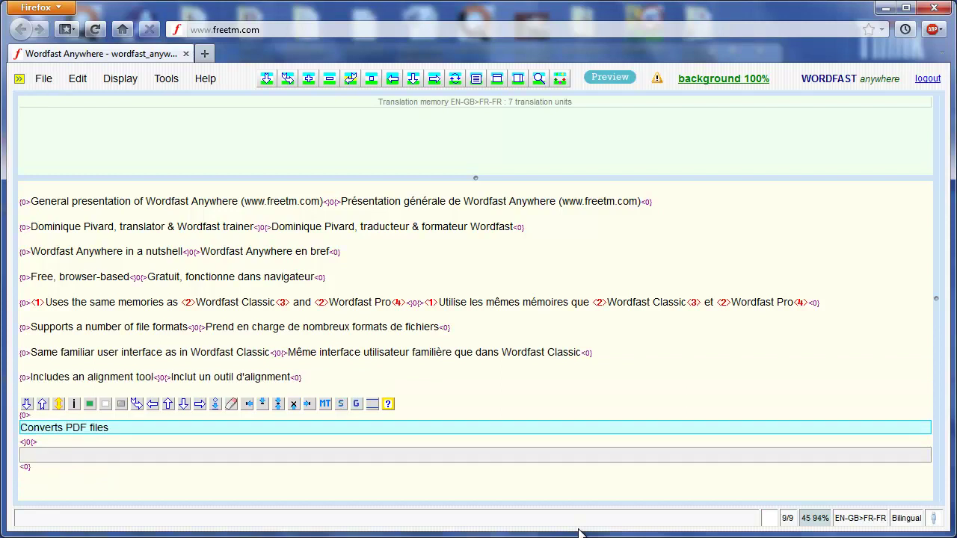
{"action": "type", "text": "Convertit les fichiers PDF"}
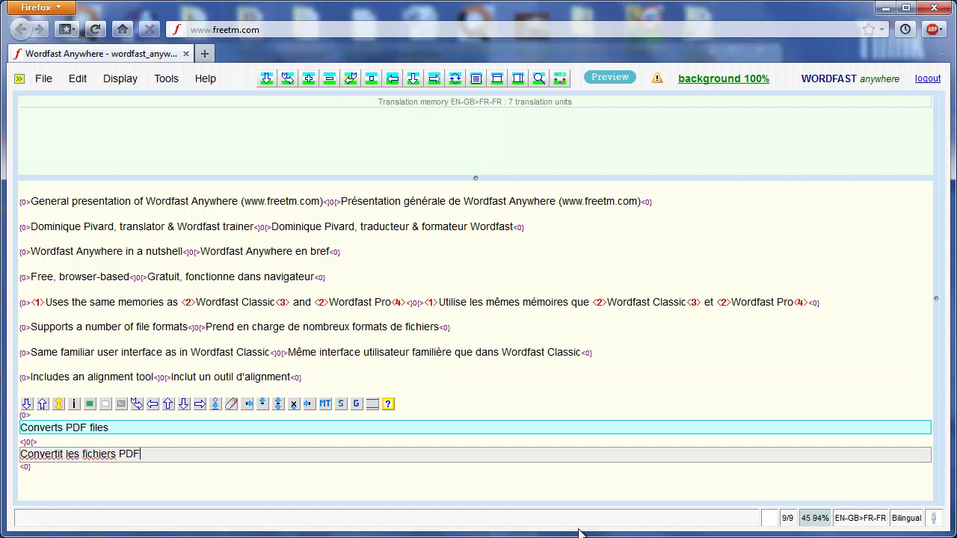
{"action": "key", "text": "alt+Down"}
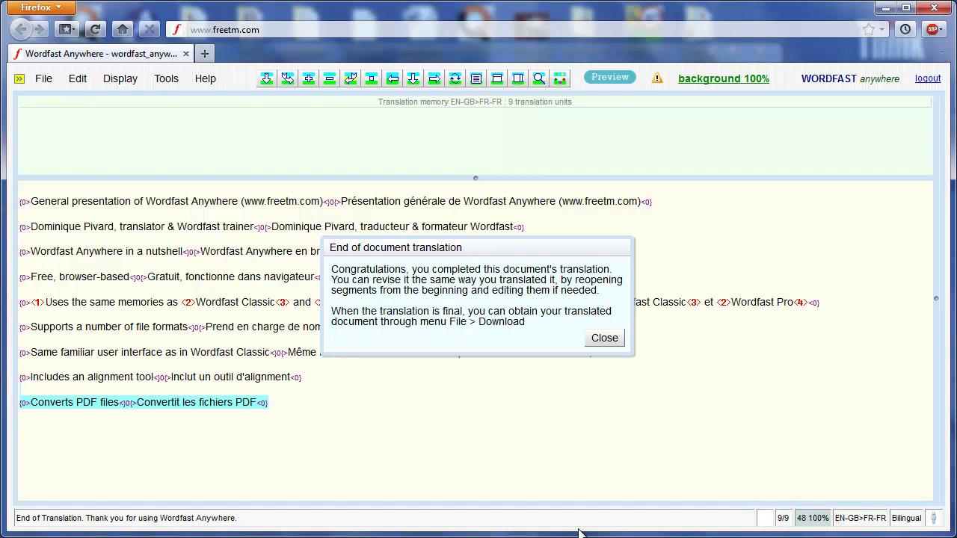
{"action": "left_click", "coordinate": [608, 338]}
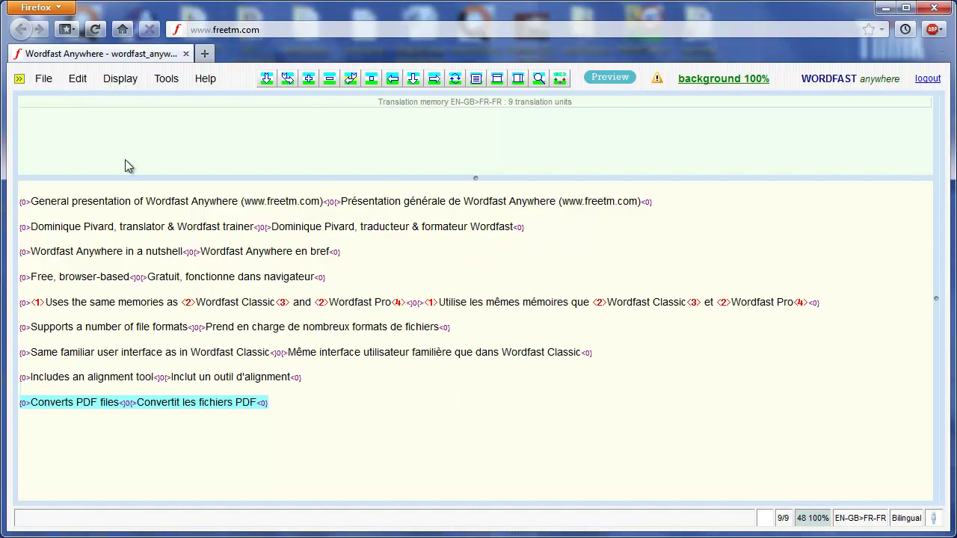
Download the translated document and save it as wordfast_anywhere_yleisesittely_fr_FR.pptx in Firefox.
{"action": "left_click", "coordinate": [43, 79]}
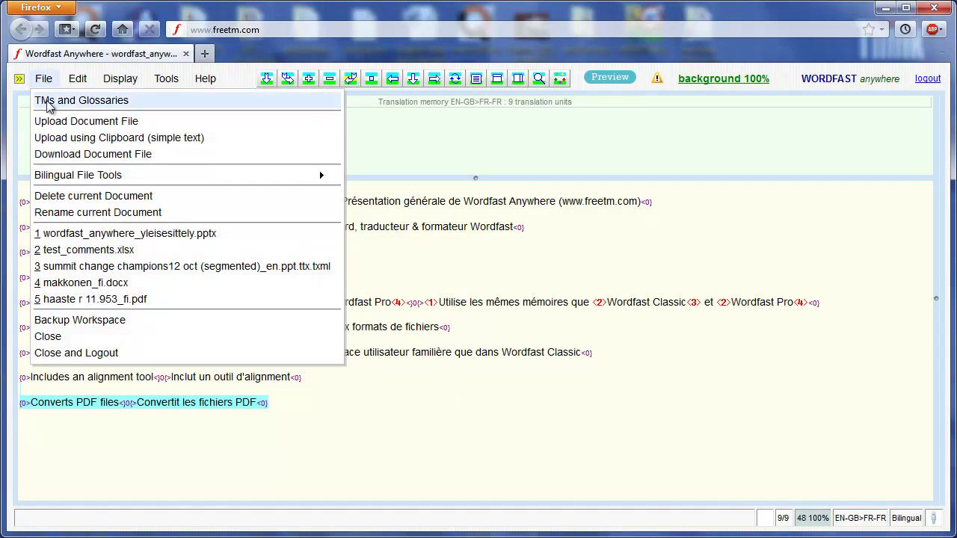
{"action": "left_click", "coordinate": [69, 159]}
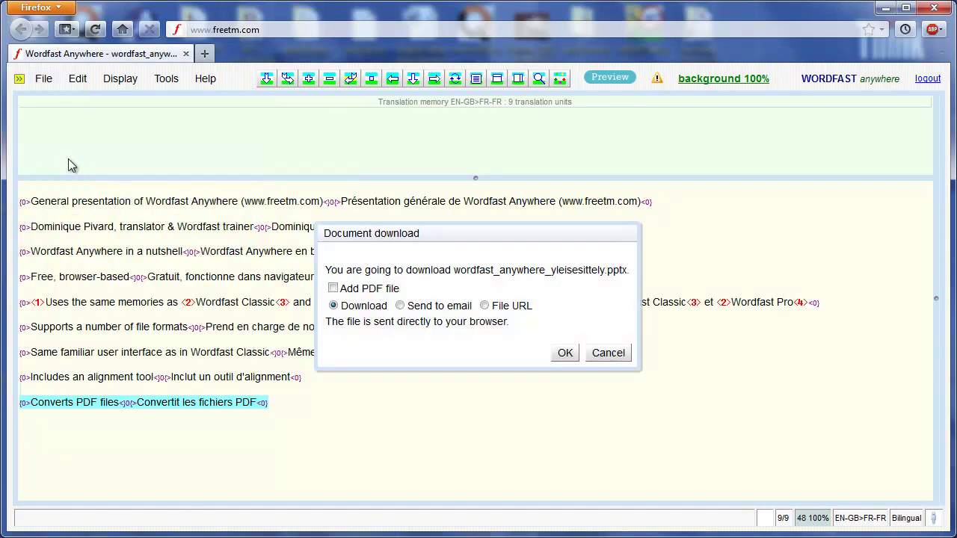
{"action": "left_click", "coordinate": [566, 354]}
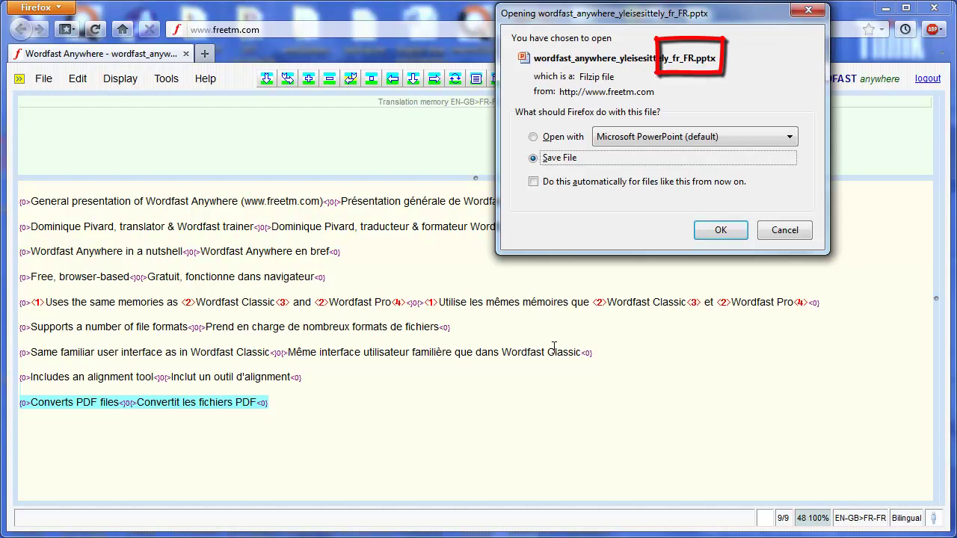
{"action": "left_click", "coordinate": [720, 231]}
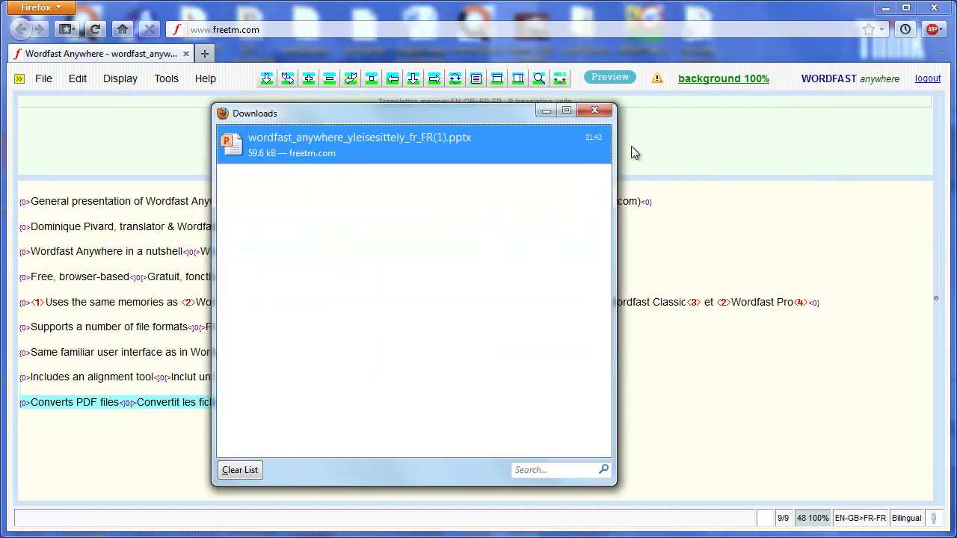
Open wordfast_anywhere_yleisesittely_fr_FR.pptx in PowerPoint and show its translated slide 2.
{"action": "left_click", "coordinate": [596, 112]}
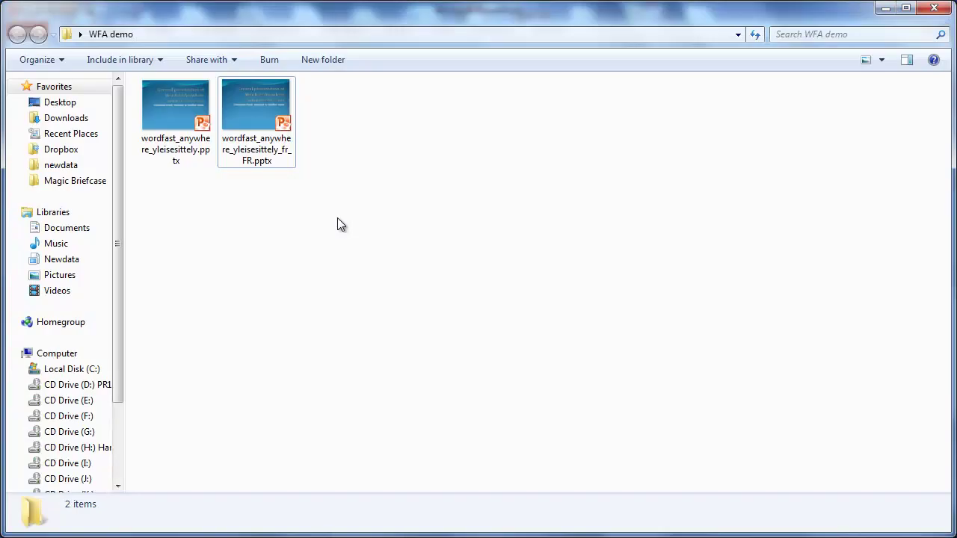
{"action": "double_click", "coordinate": [263, 117]}
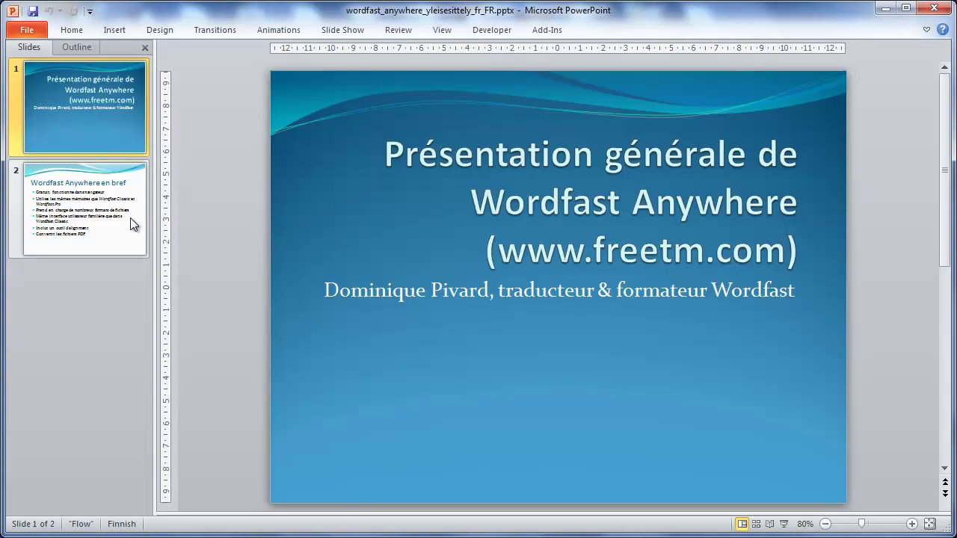
{"action": "left_click", "coordinate": [129, 223]}
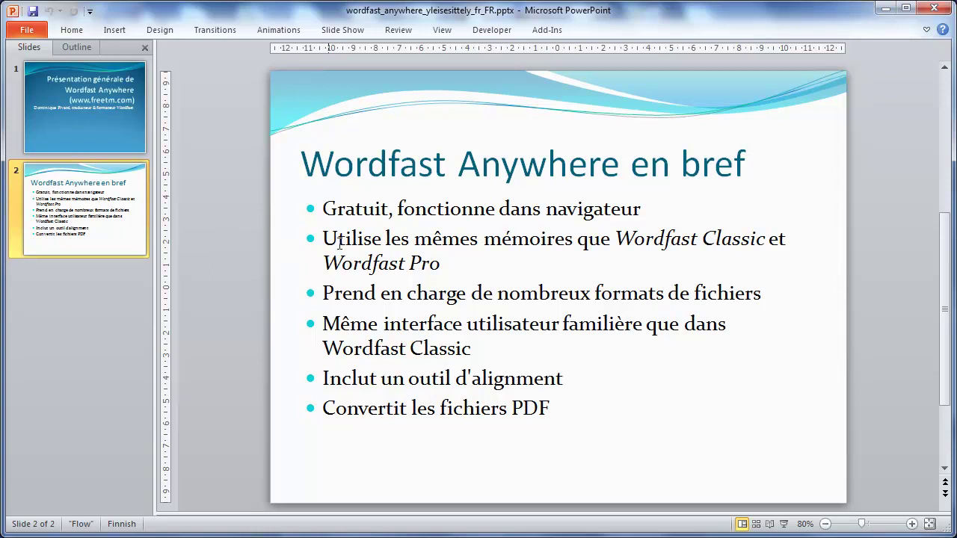
Select "Wordfast Classic" in the slide 2 bullet to confirm it is still italic.
{"action": "mouse_move", "coordinate": [620, 246]}
{"action": "left_mouse_down"}
{"action": "mouse_move", "coordinate": [763, 242]}
{"action": "mouse_move", "coordinate": [755, 242]}
{"action": "left_mouse_up"}
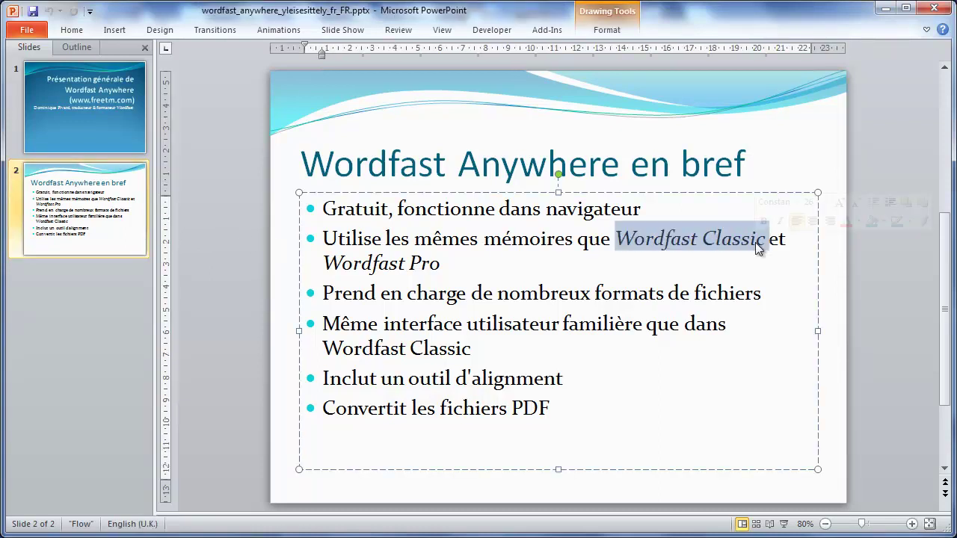